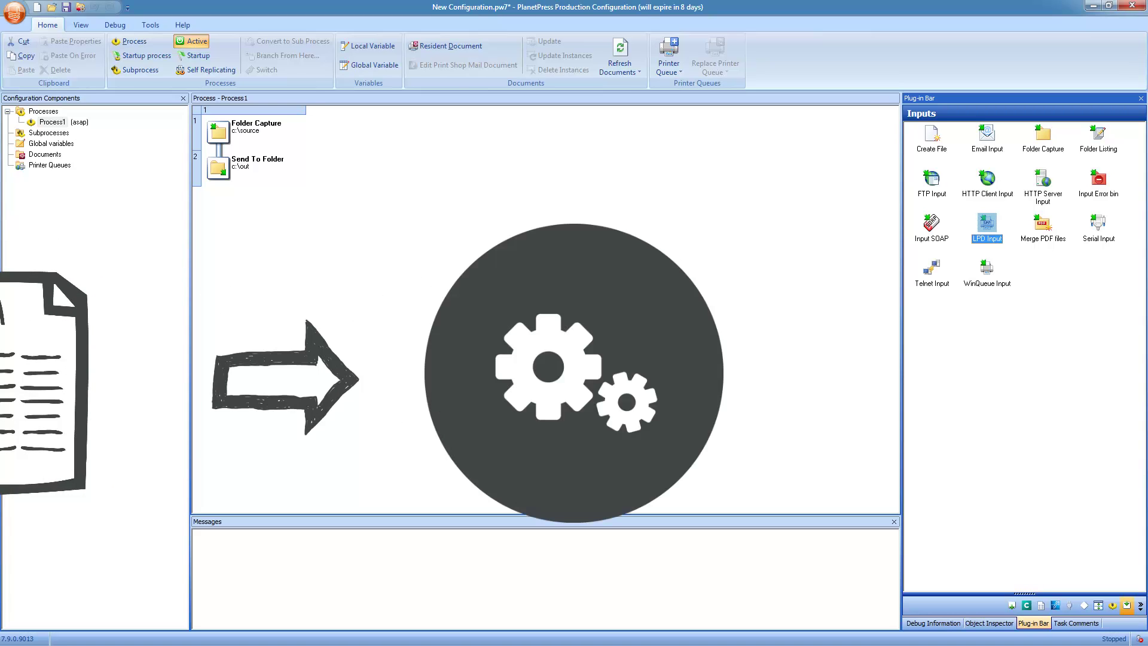
Replace the Folder Capture input with an LPD Input on the queue named 'invoices'
drag(987, 224, 233, 133)
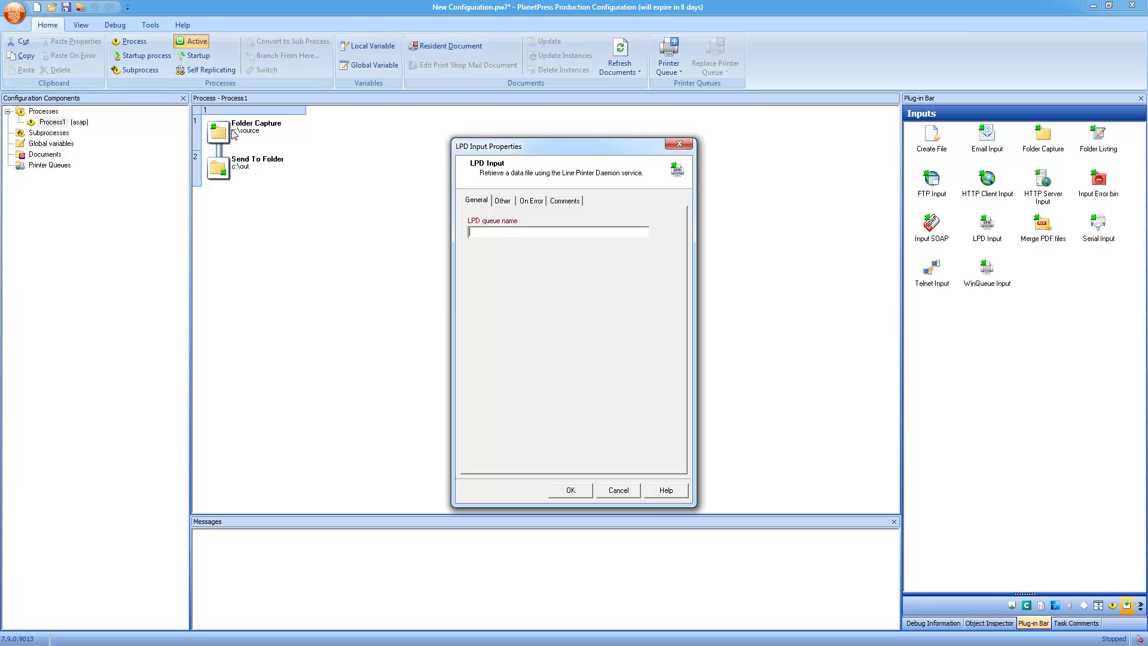
text(invoices)
click(571, 490)
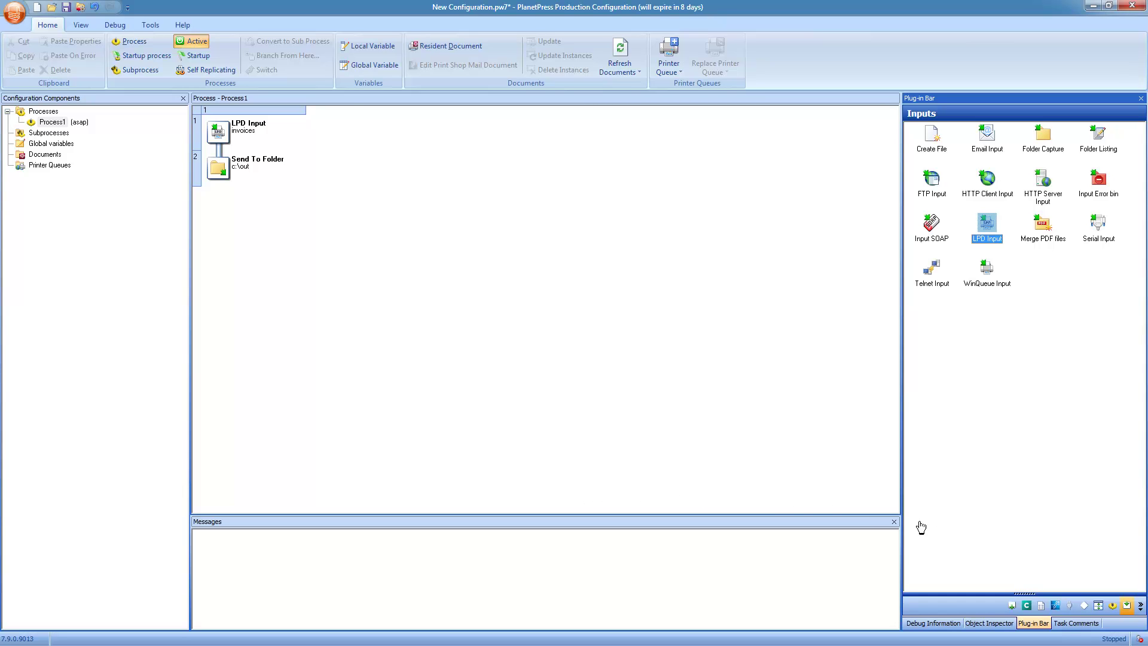
Insert an Execute Data Mapping step using txt-datamapper-take-a-tour.OL-datamapper right after LPD Input
click(1026, 606)
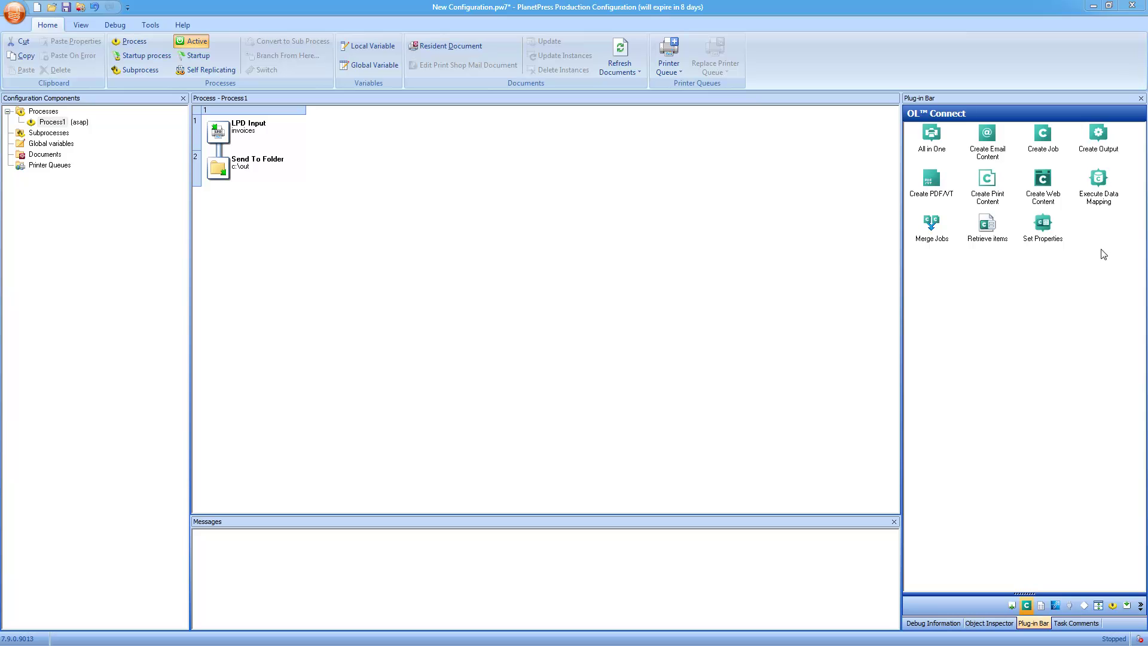
drag(1101, 180, 226, 151)
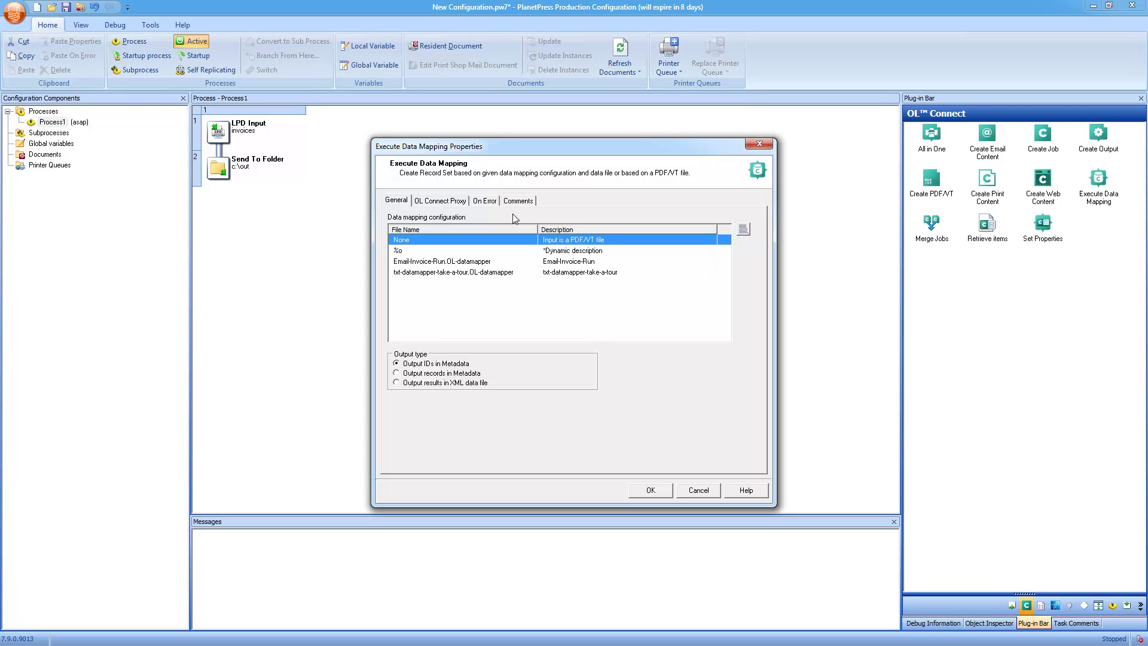
click(439, 272)
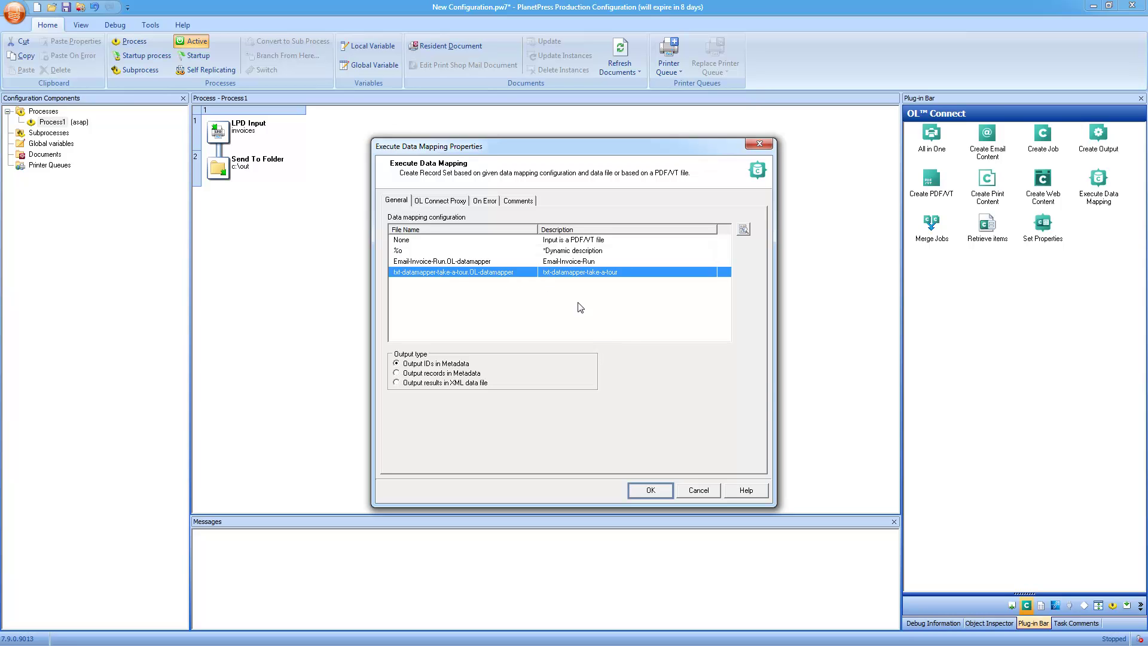
click(650, 490)
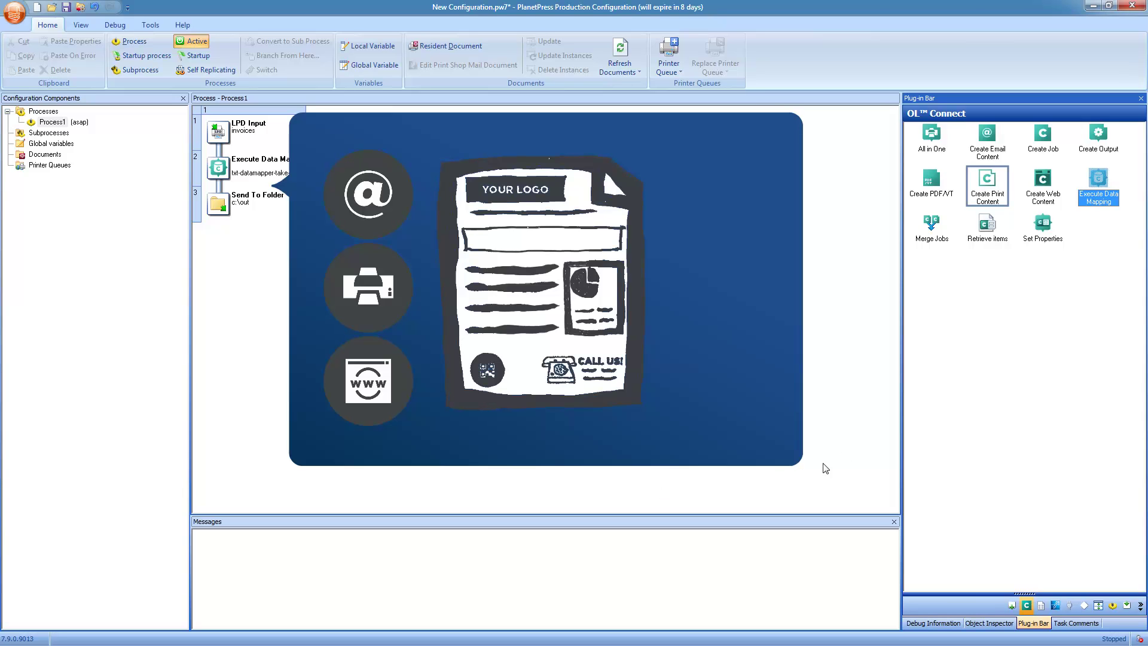
Add a Create Print Content step using Template-Walkthrough.OL-template above Send To Folder
drag(989, 186, 214, 189)
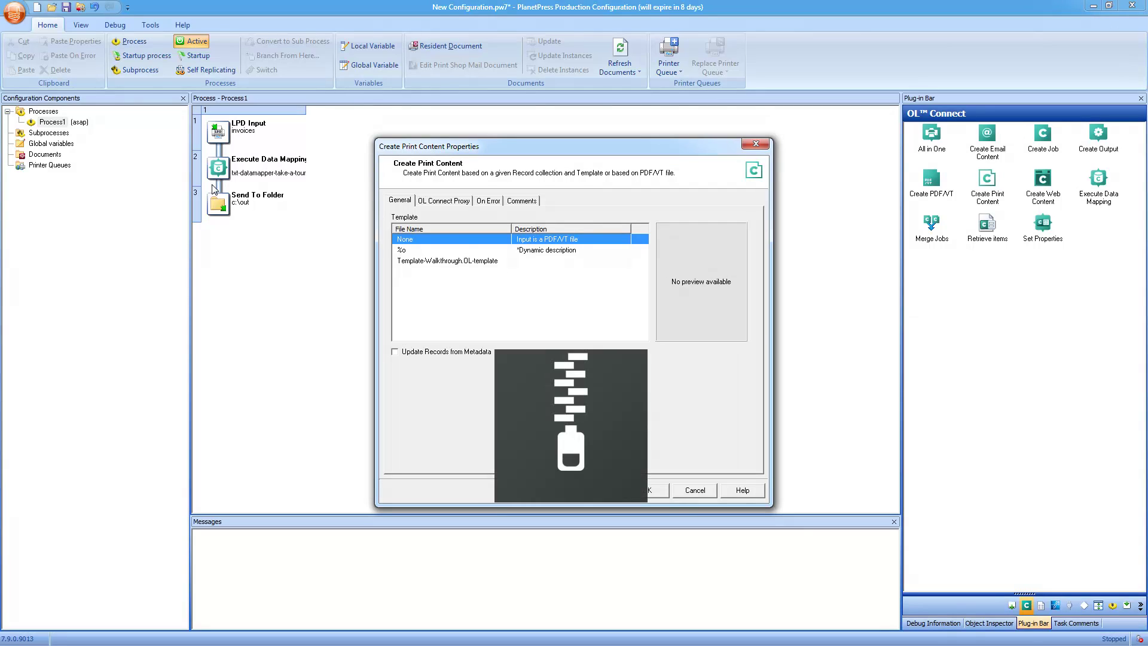
click(473, 262)
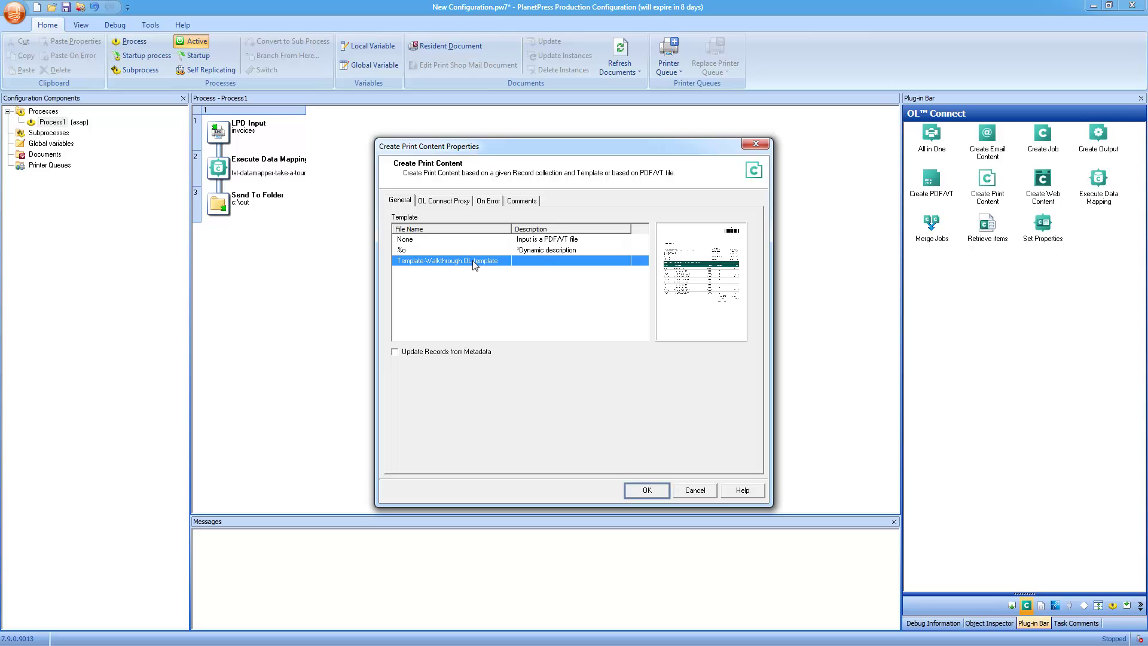
click(645, 490)
drag(1040, 132, 229, 223)
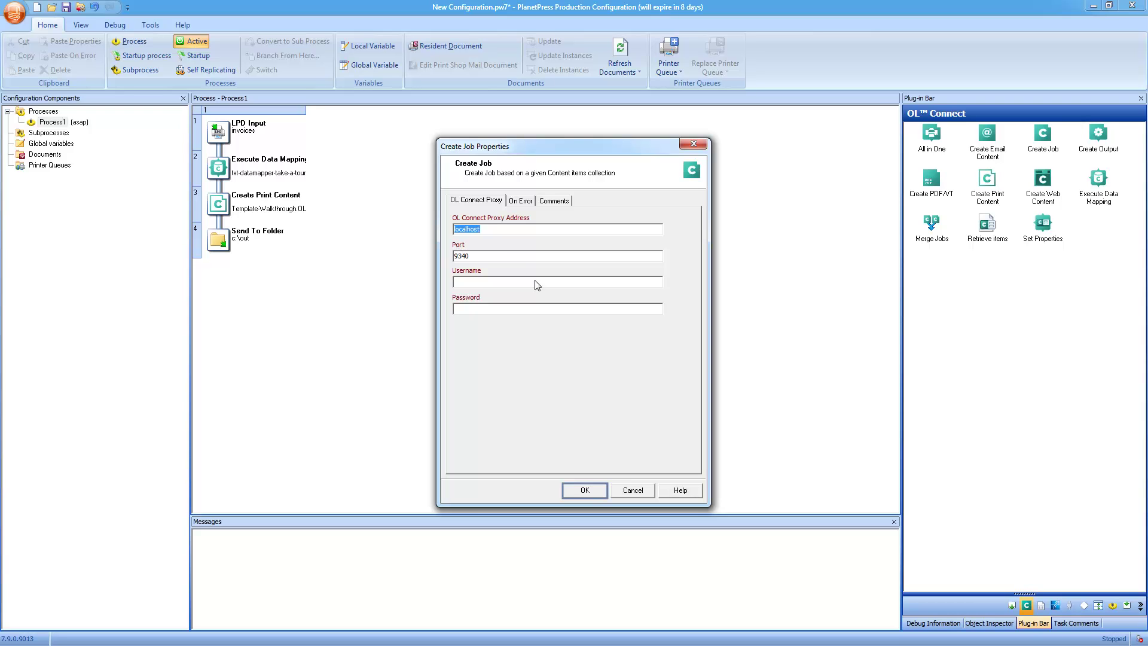
Accept the Create Job step with its default localhost address and port 9340
click(585, 490)
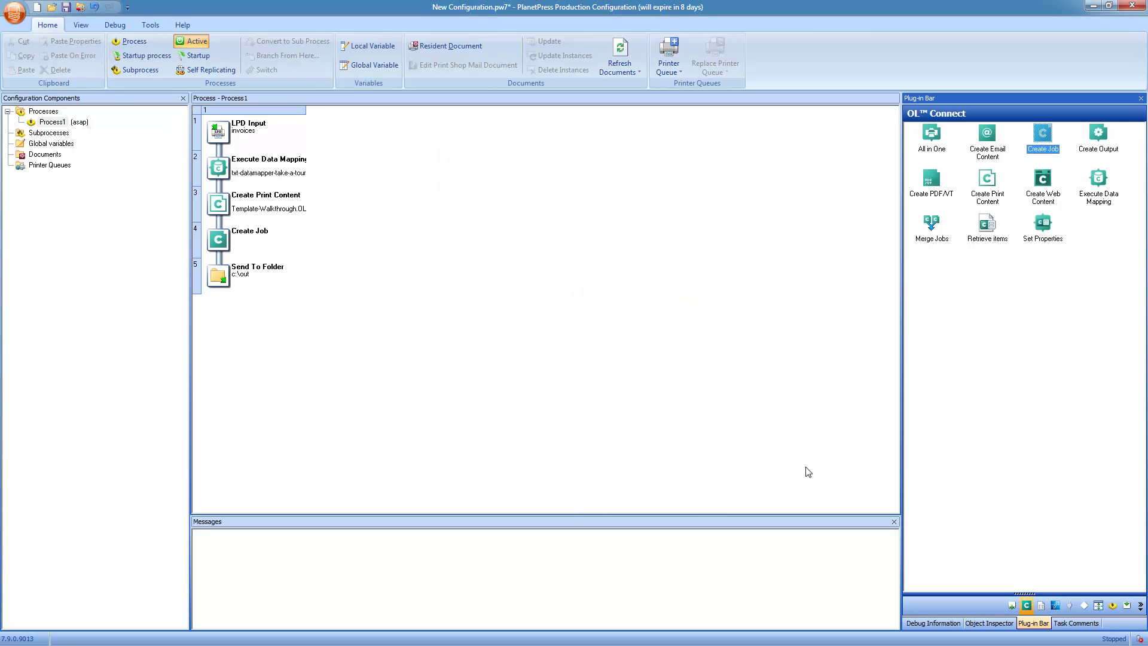
Add a Create Output step using the Generic PDF.OL-outputpreset above Send To Folder
drag(1099, 133, 222, 261)
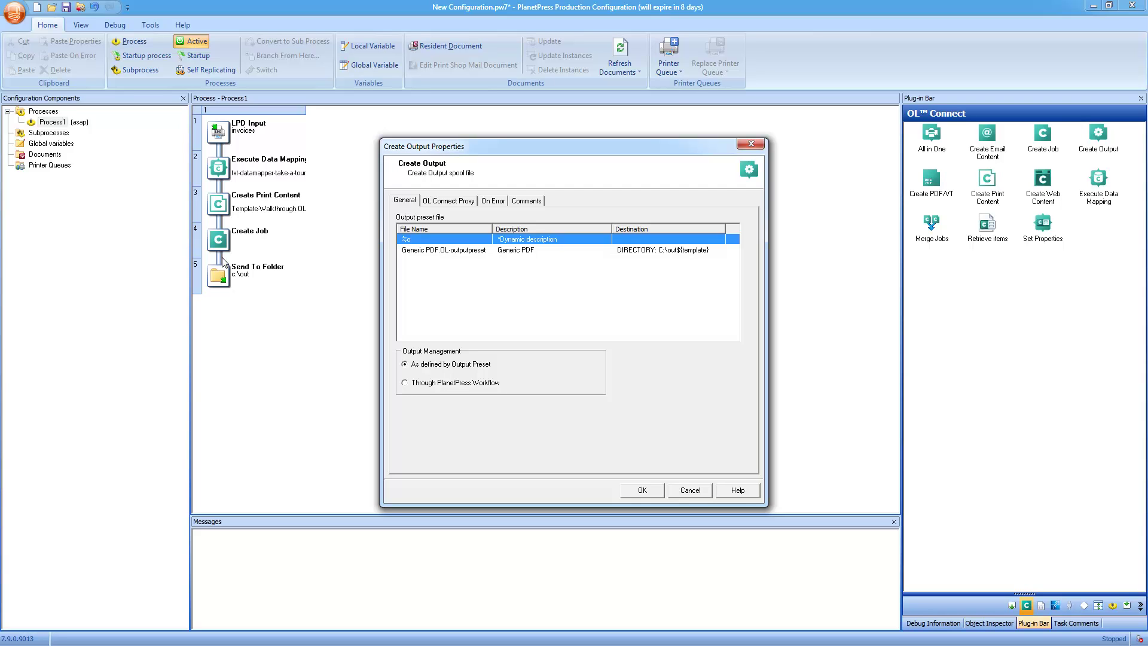
click(470, 251)
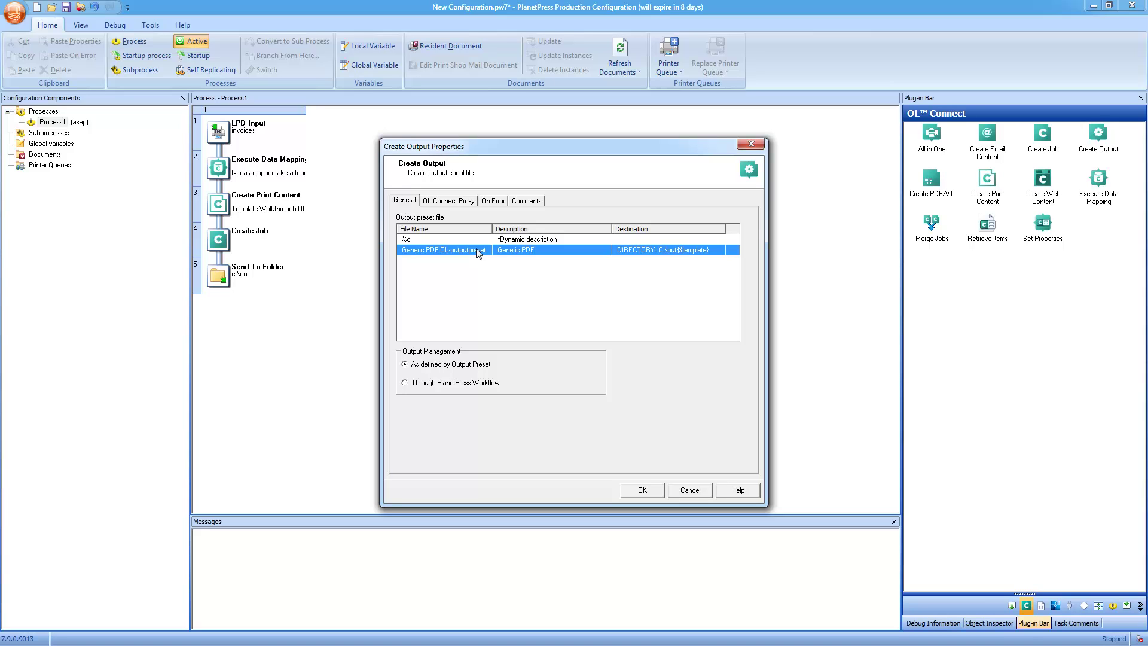
click(643, 490)
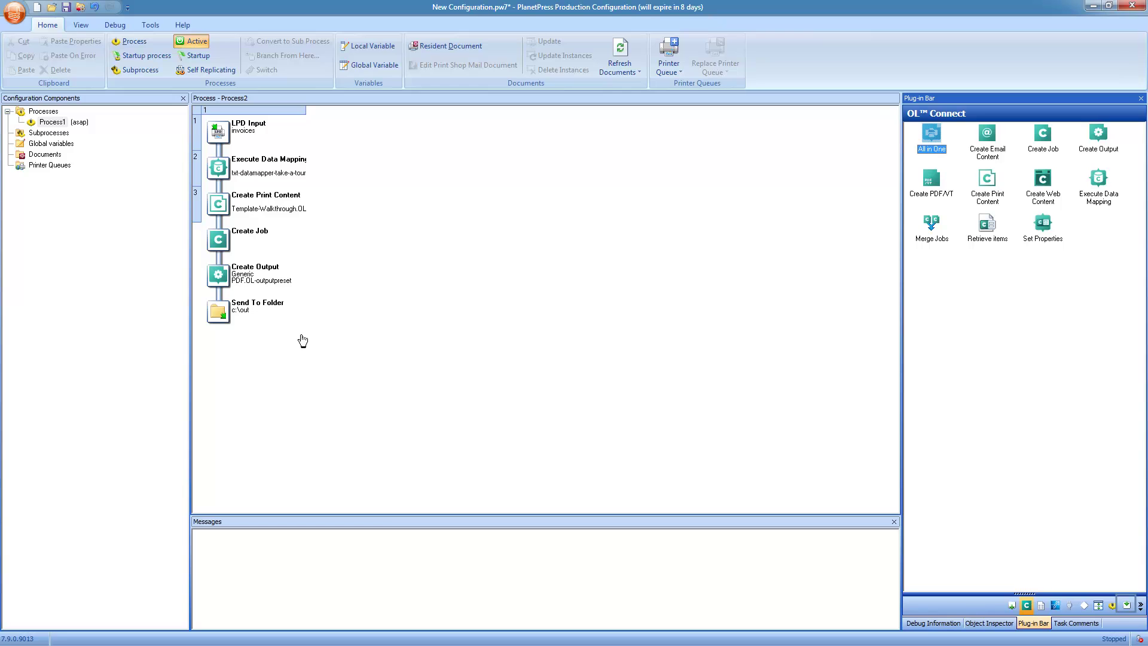
Add a Create File step containing the text 'run' before Send To Folder
click(1126, 605)
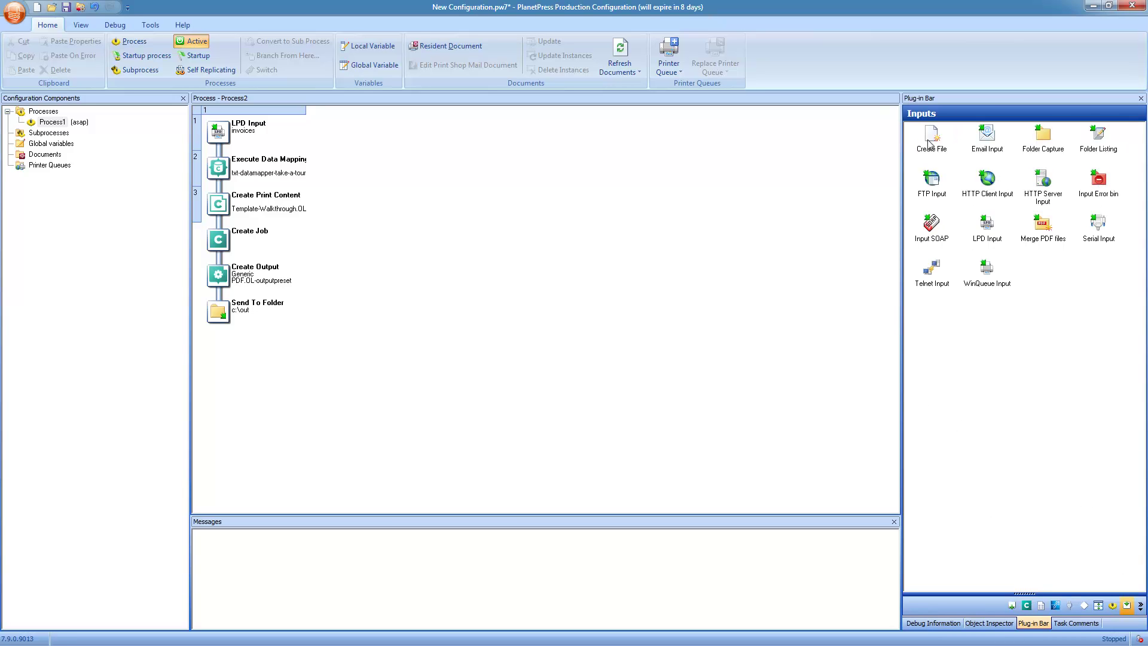
drag(927, 143, 220, 300)
text(run)
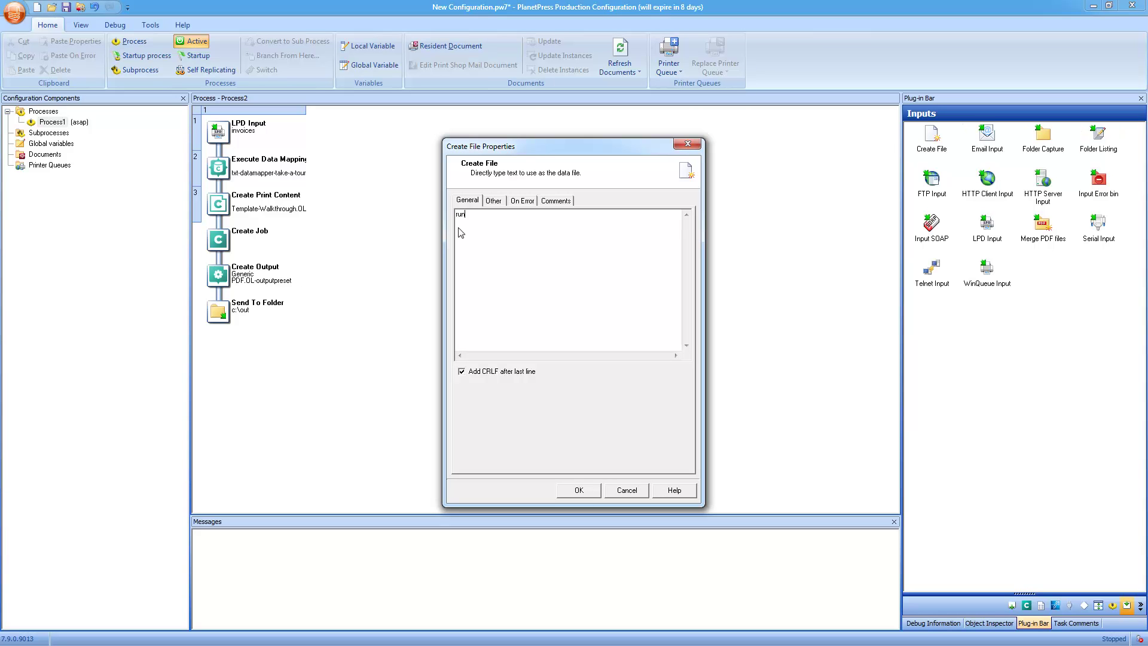
key(Tab)
click(579, 490)
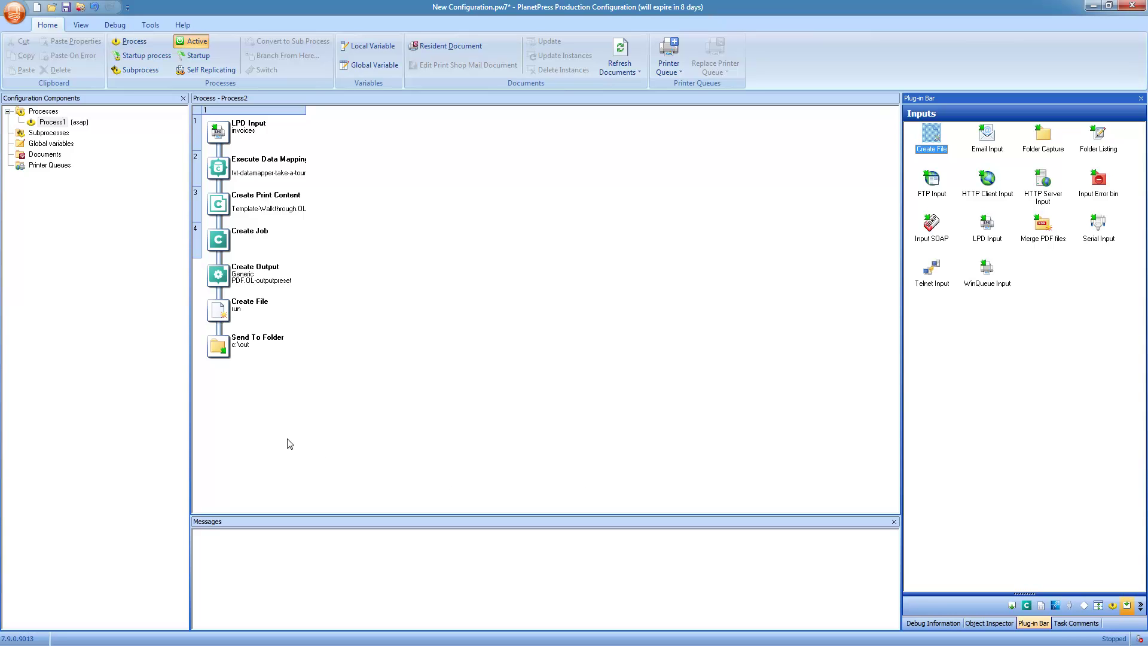
Change the Send To Folder output file name from %f to triggeremail.txt
double_click(224, 345)
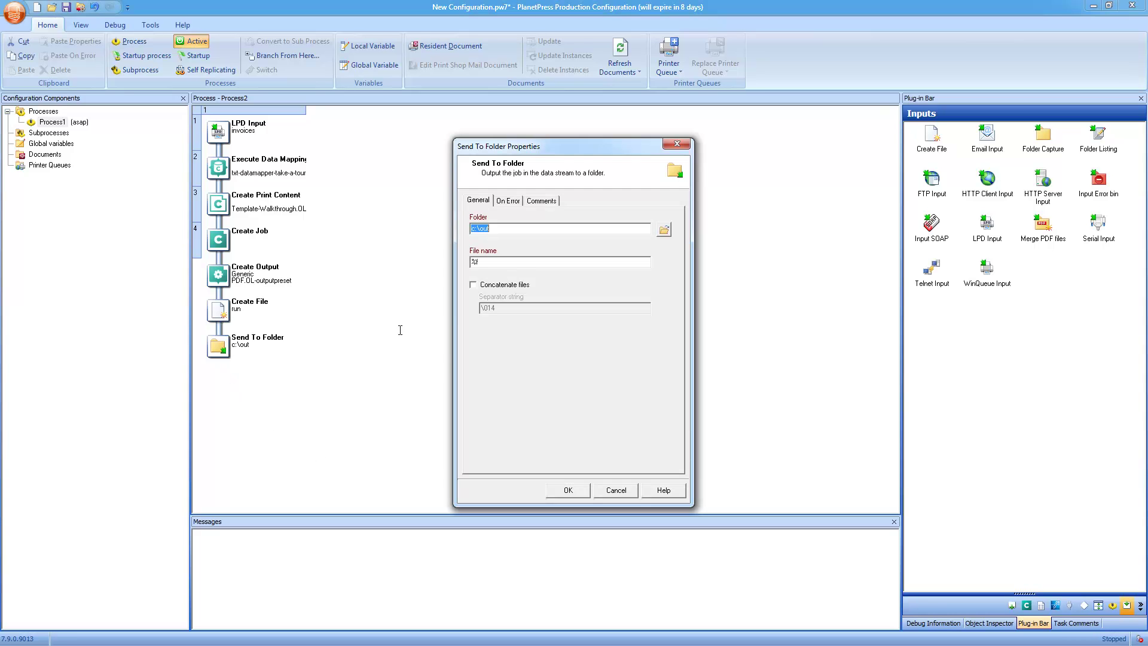
double_click(516, 261)
text(triggeremail.txt)
click(569, 490)
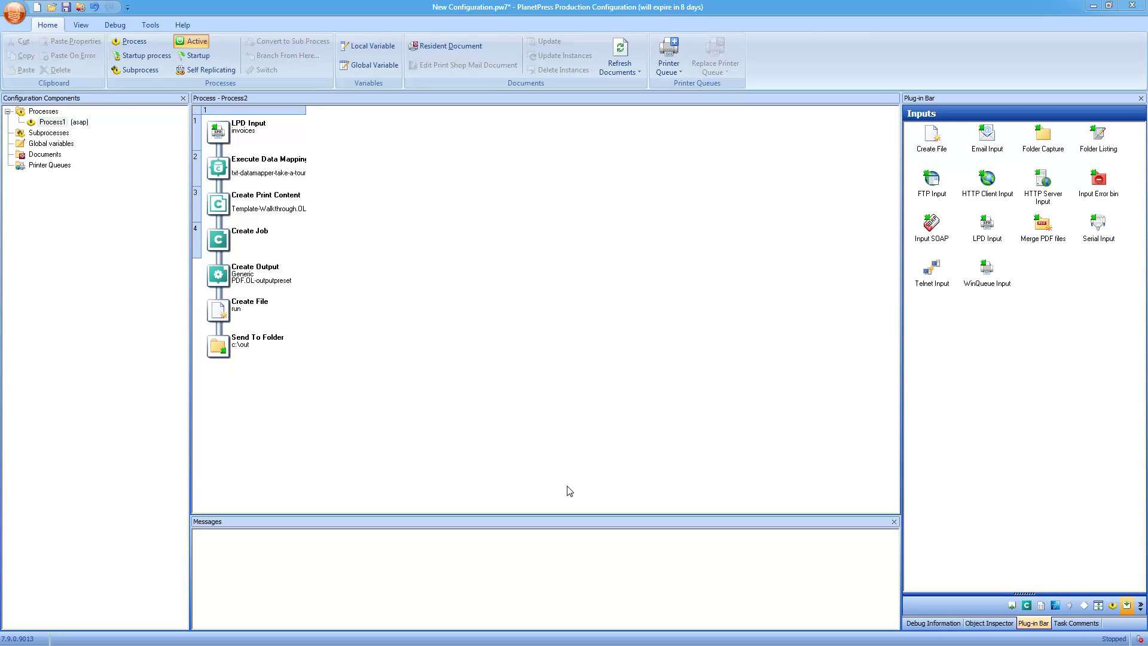
Create Process3 and set its Folder Capture to watch c:\out with mask triggeremail.txt
click(132, 43)
click(133, 42)
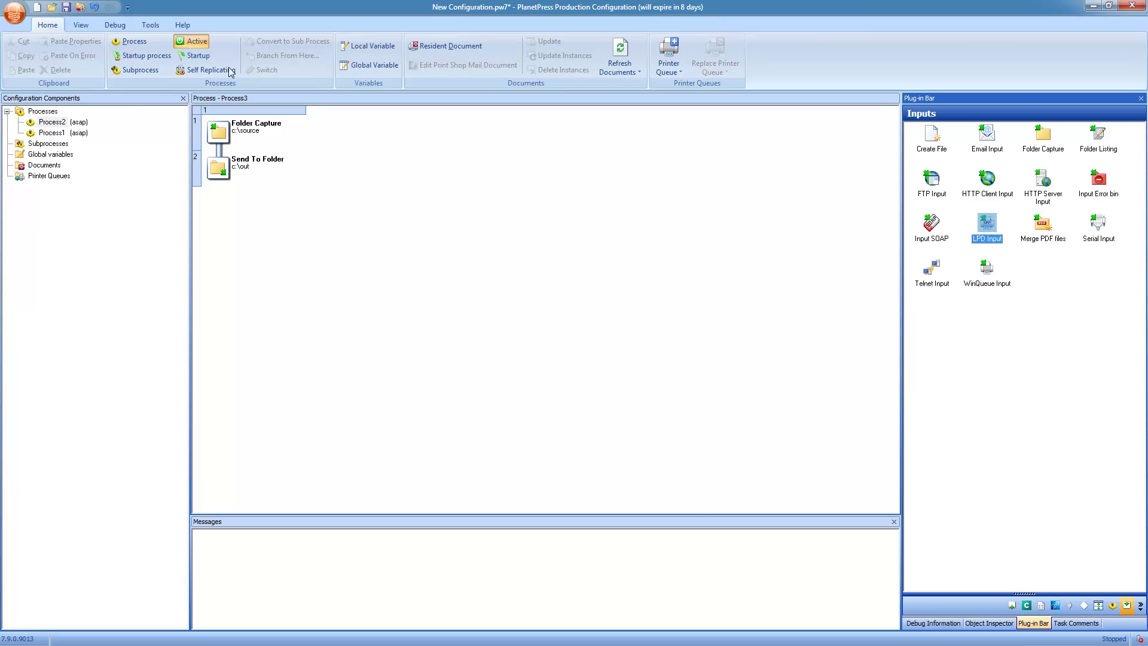
double_click(256, 139)
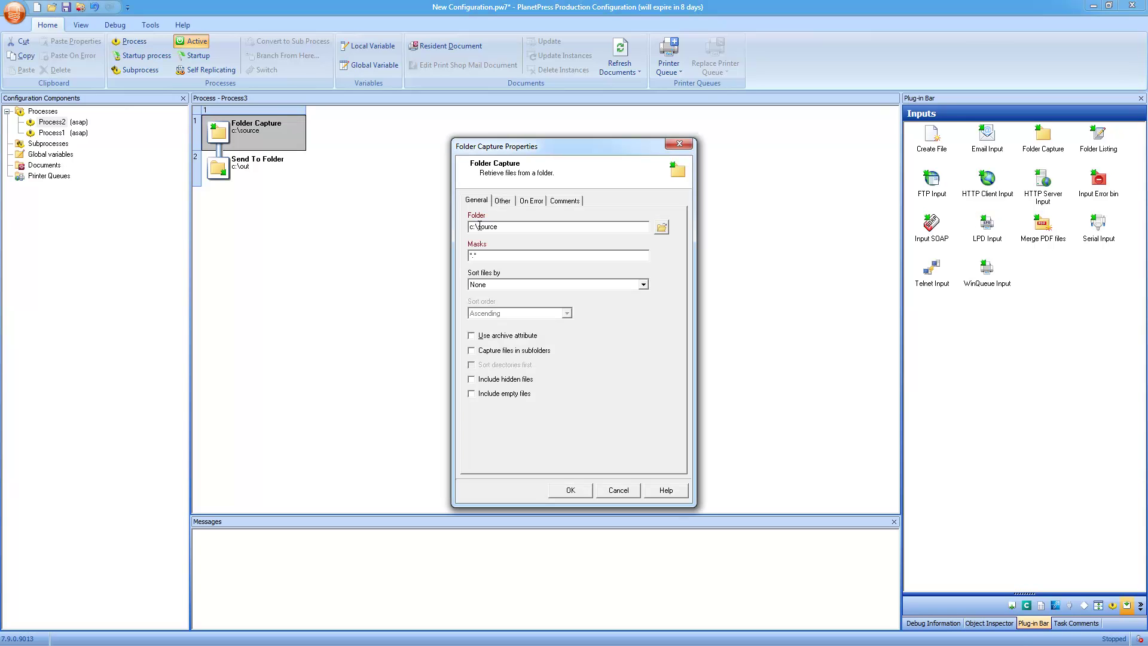
double_click(491, 226)
text(out)
click(485, 256)
text(triggeremail.txt)
click(569, 491)
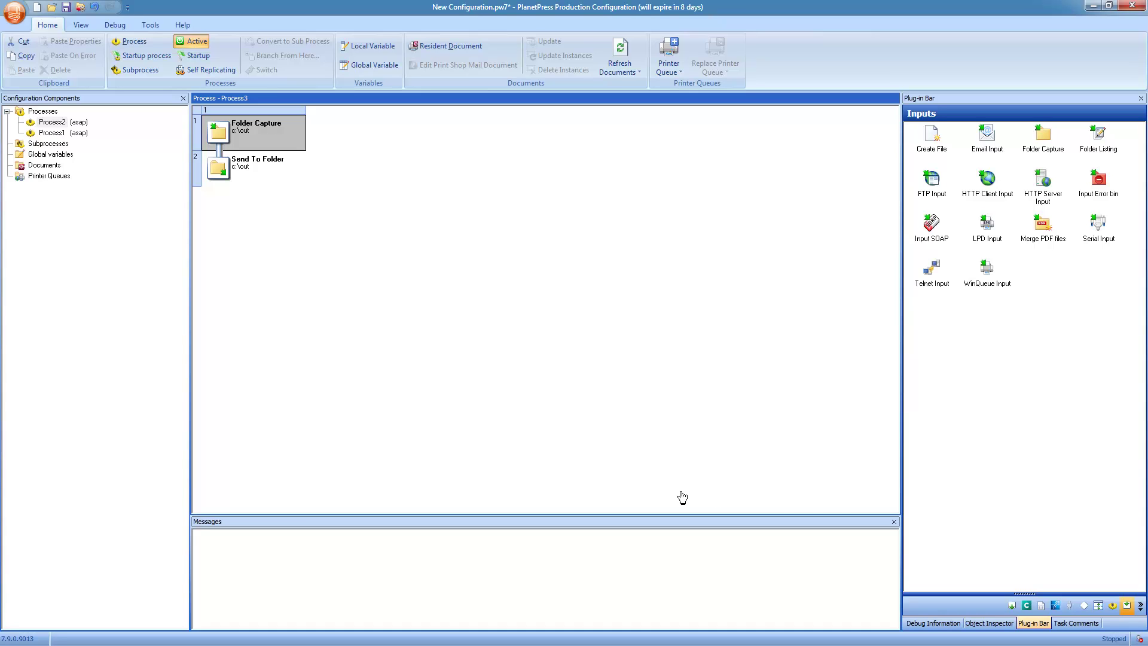
Insert an Execute Data Mapping step using Email-Invoice-Run.OL-datamapper after Folder Capture
click(1026, 604)
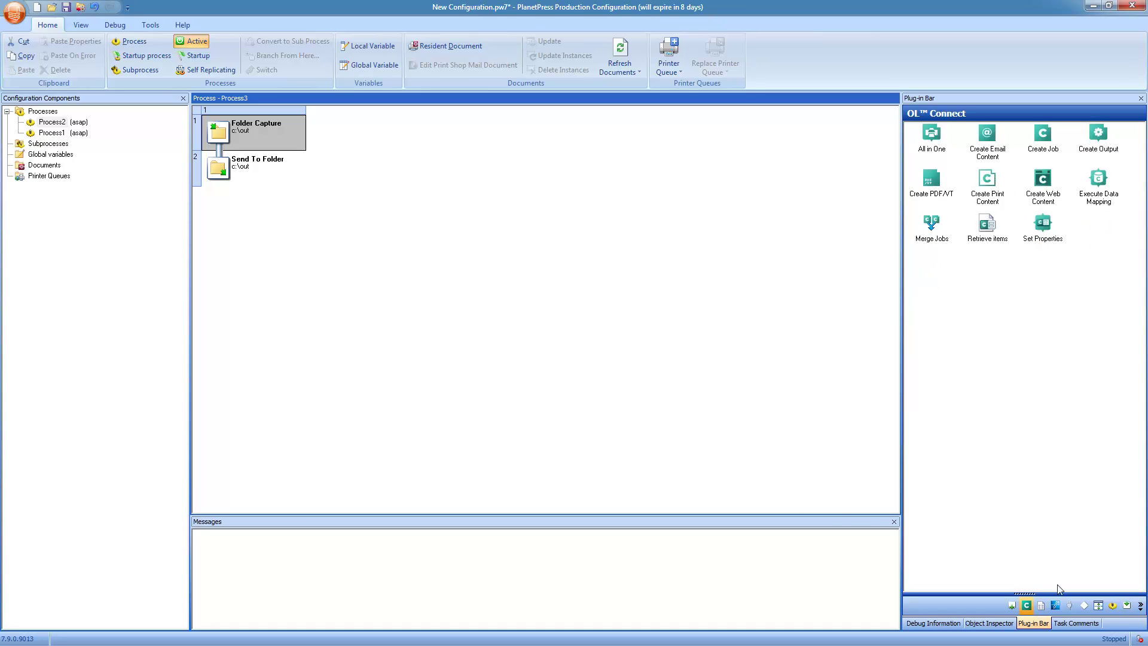
drag(1099, 180, 239, 153)
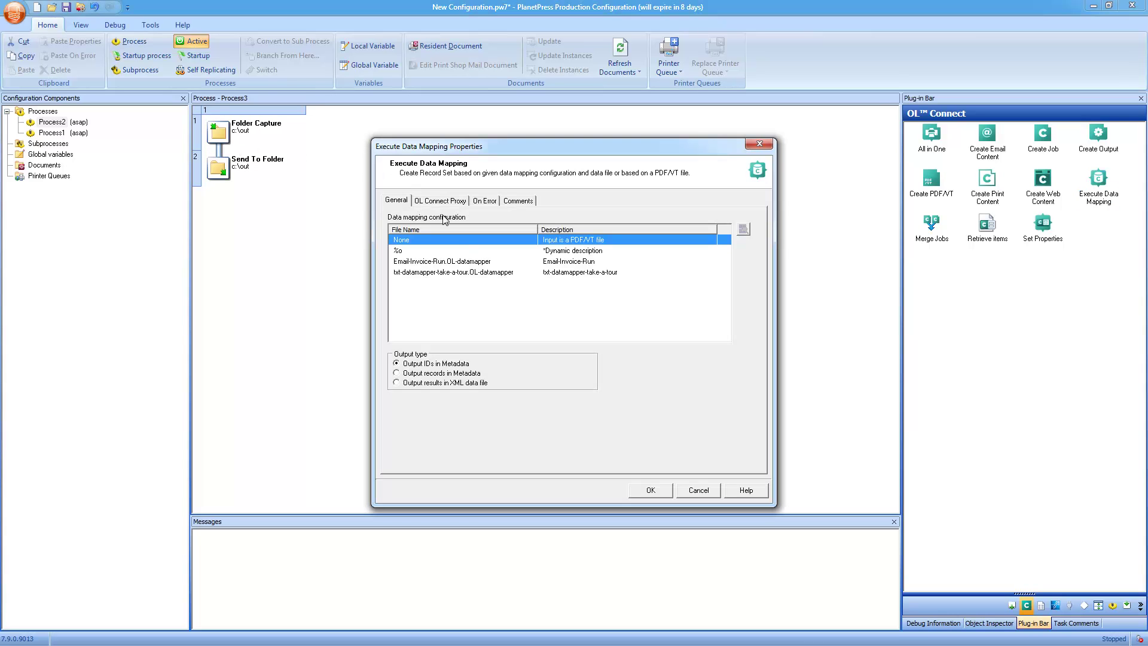
click(456, 263)
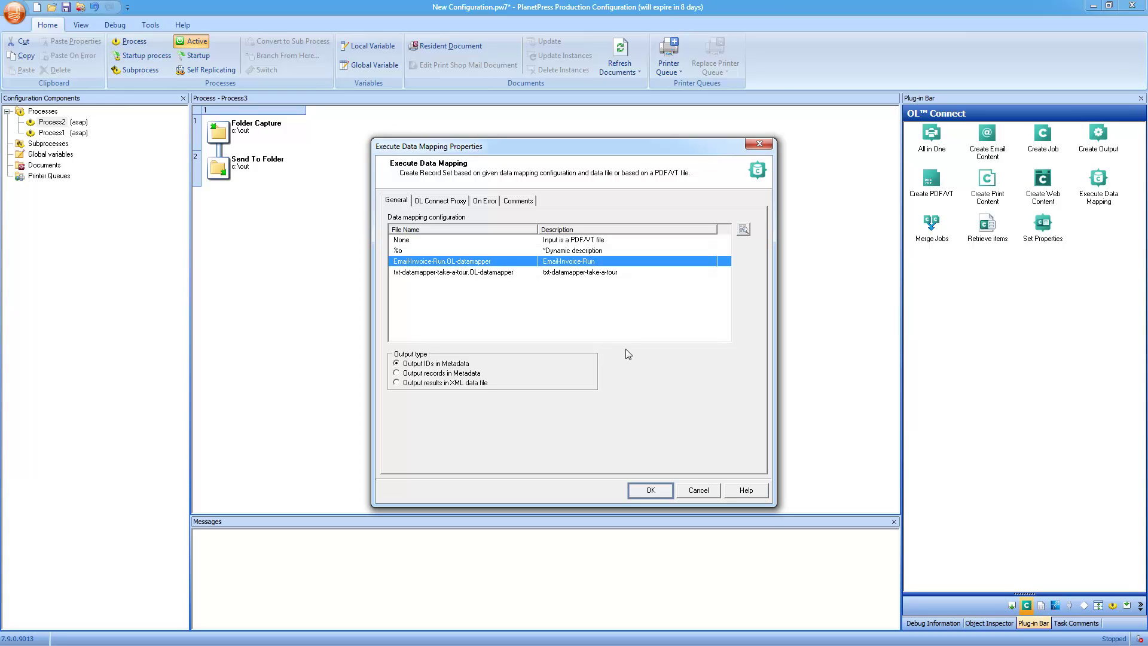
click(651, 490)
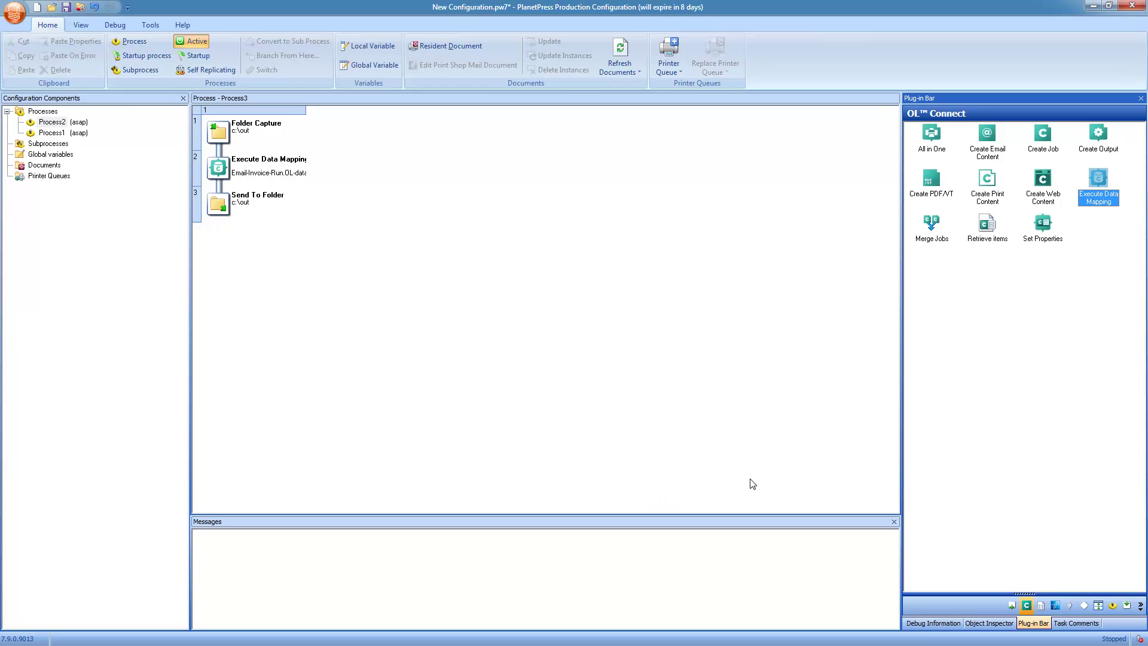
Start a Create Email Content step with Template-Walkthrough.OL-template and view its Email Info settings
drag(989, 136, 235, 192)
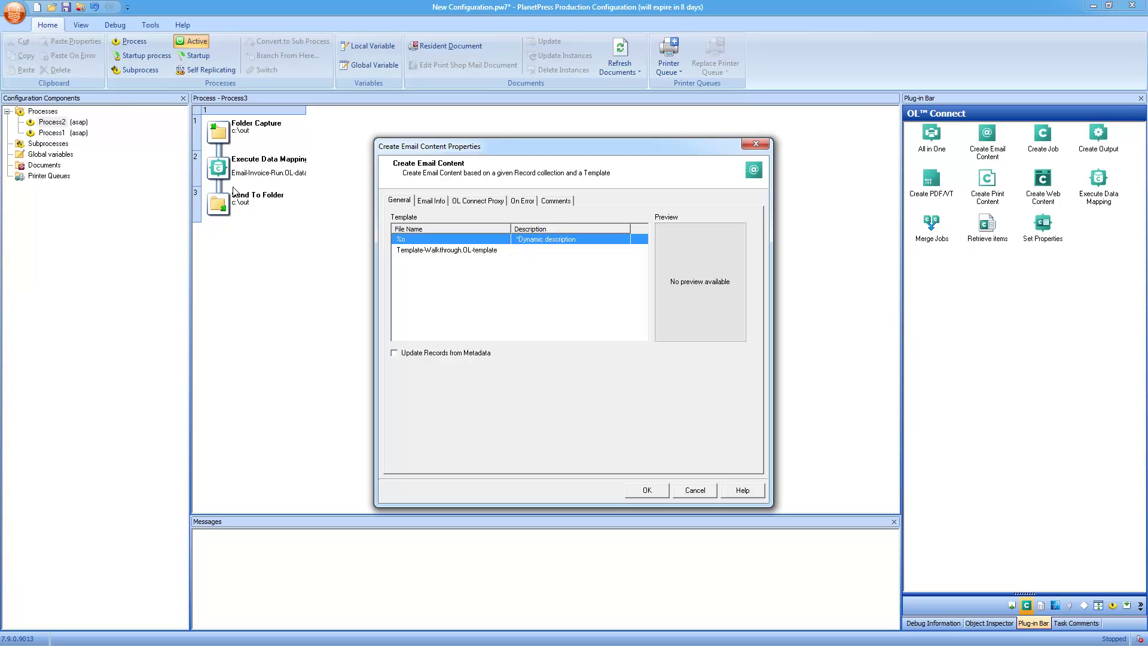
click(440, 251)
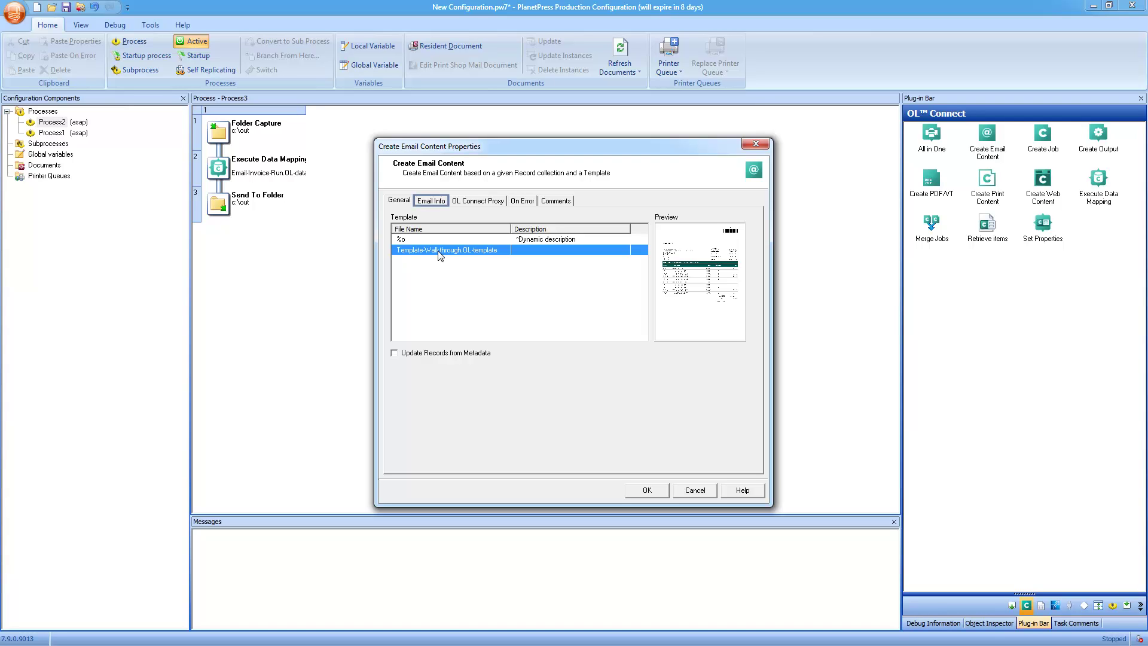
click(441, 201)
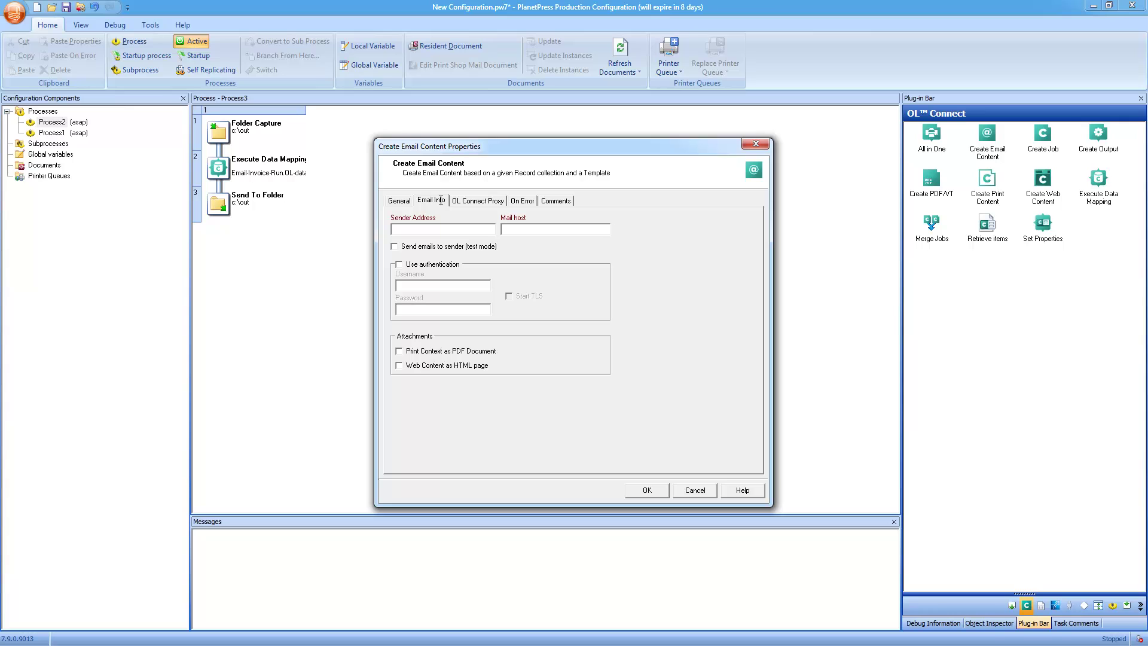
Enter the sender e-mail address and mail host smtp.company.com, and attach the print context as PDF
key(Tab)
text(yourname@company.co)
text(m)
text(smtp.company.com)
key(Tab)
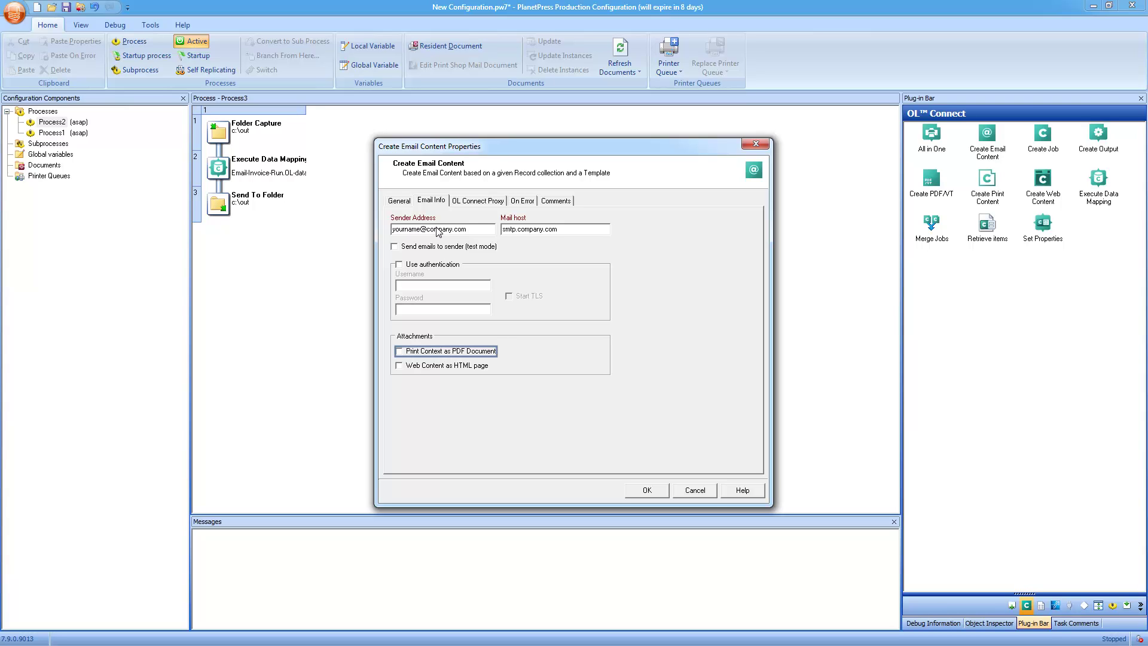
click(446, 357)
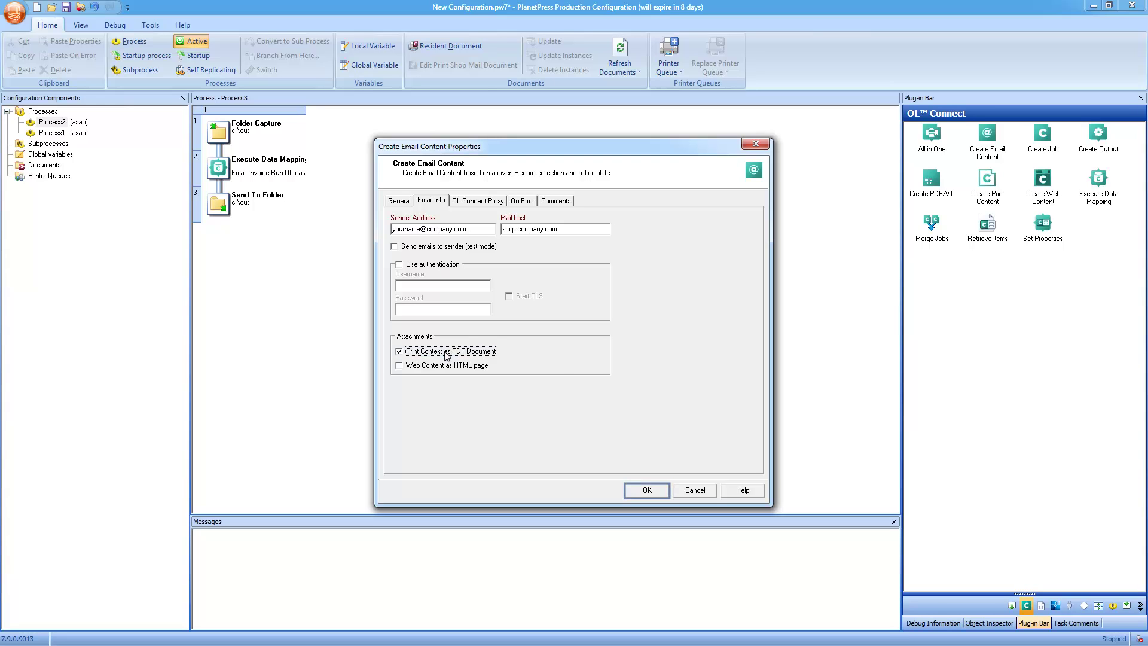
click(651, 494)
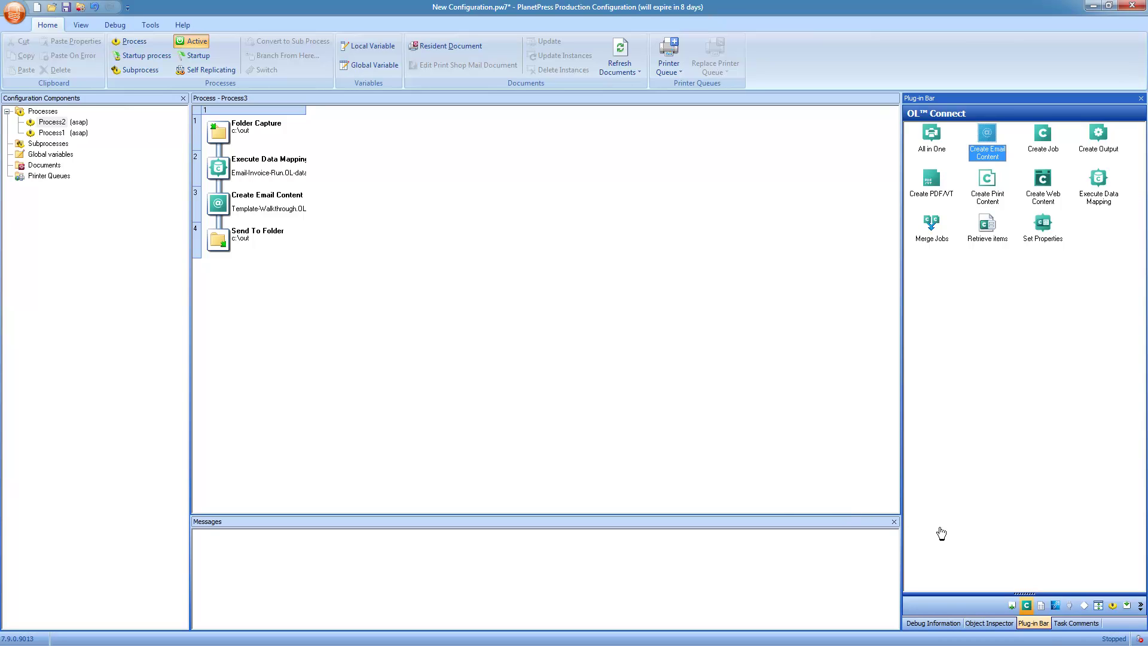
Replace Process3's final Send To Folder step with a permanent Delete output
click(1011, 606)
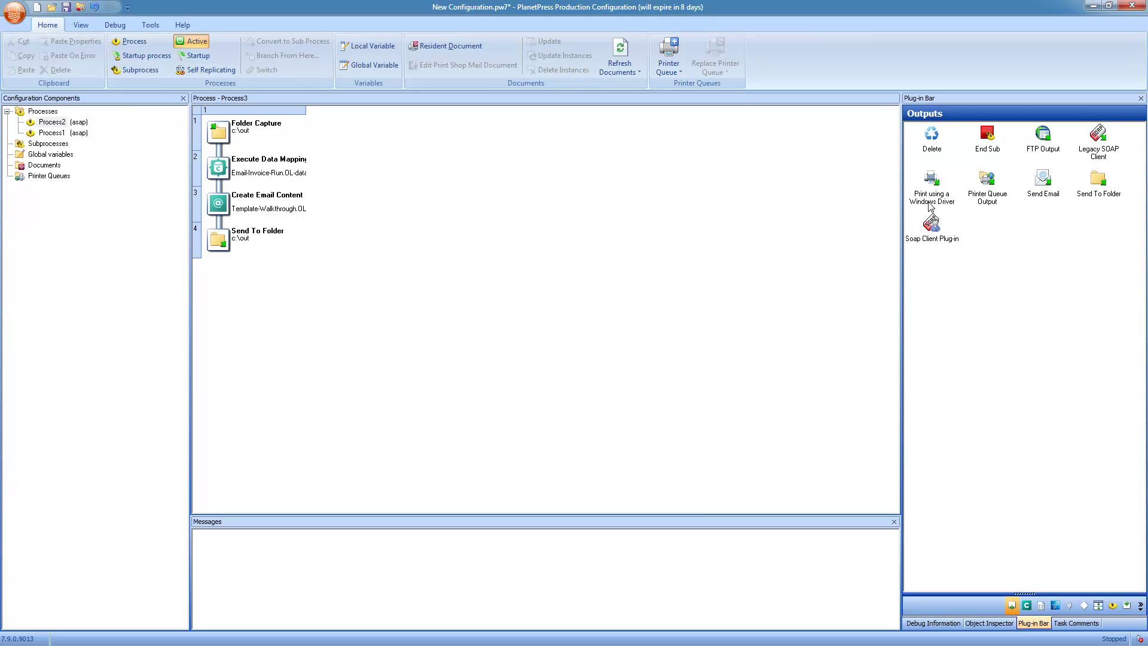
drag(931, 136, 231, 250)
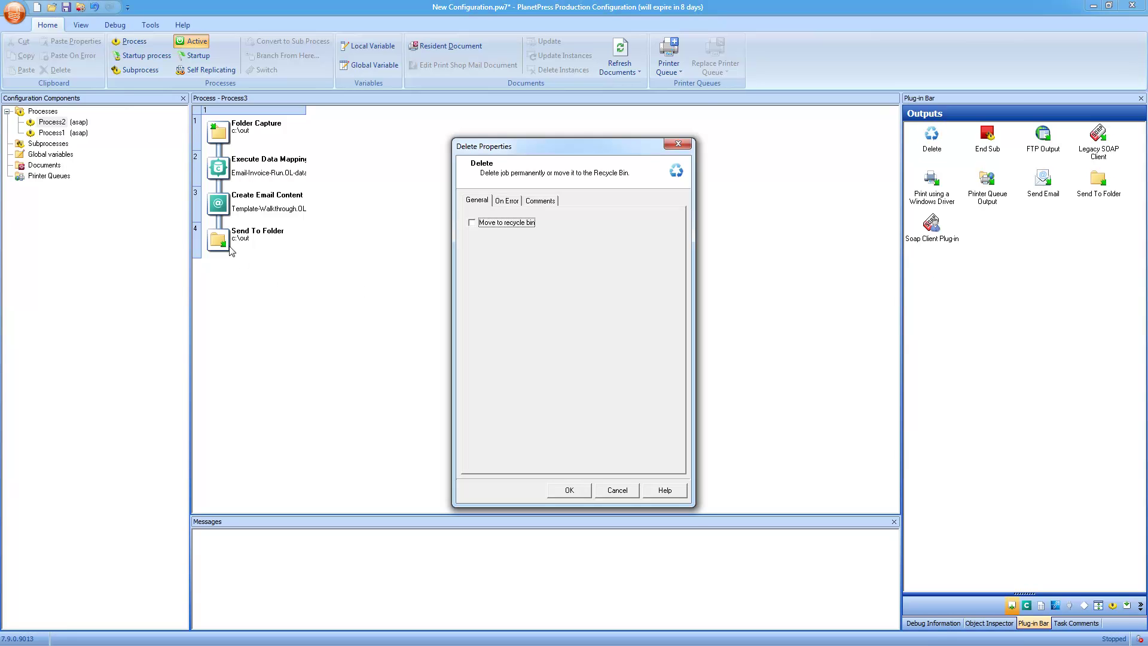
click(570, 491)
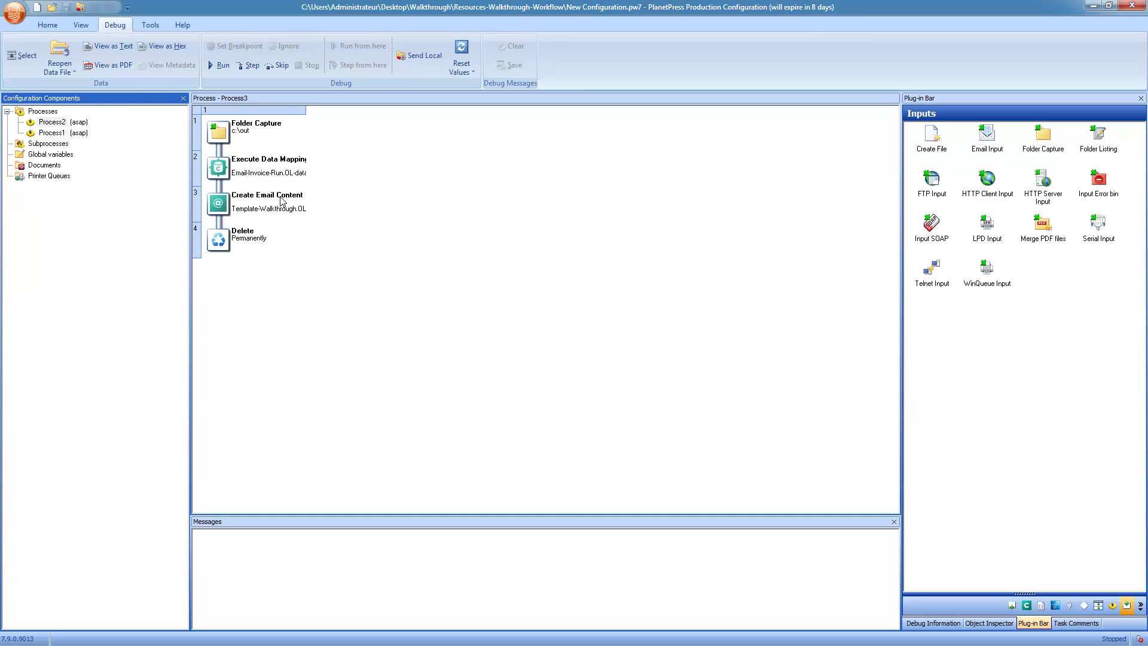
double_click(280, 201)
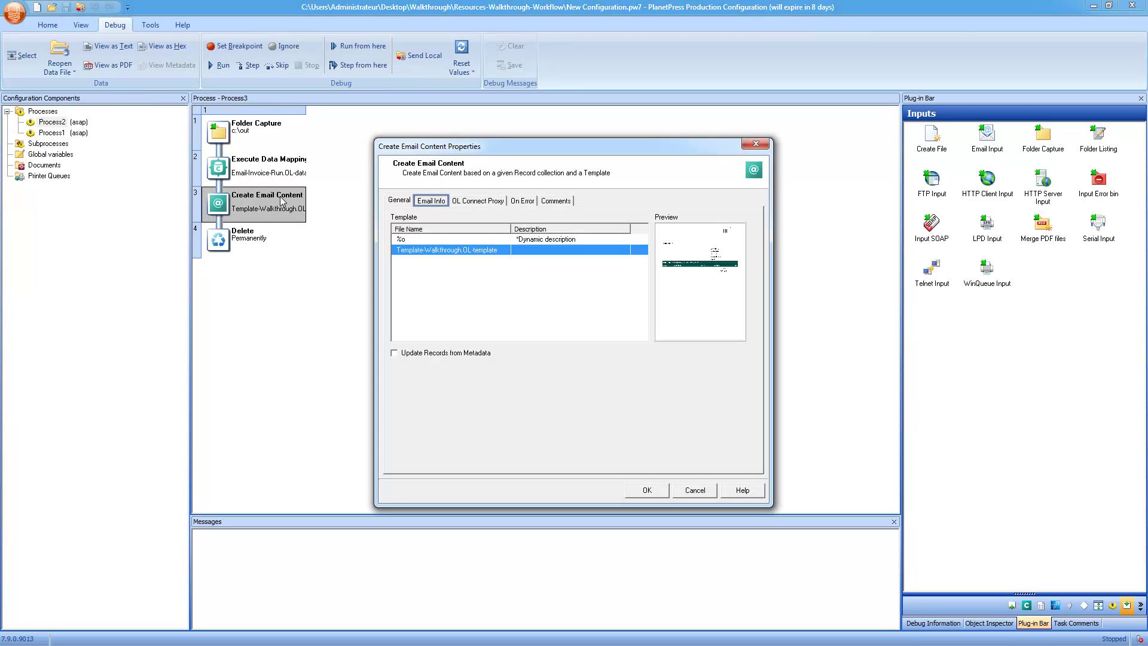
Enable 'Send emails to sender (test mode)' in the Create Email Content step's Email Info settings
click(429, 201)
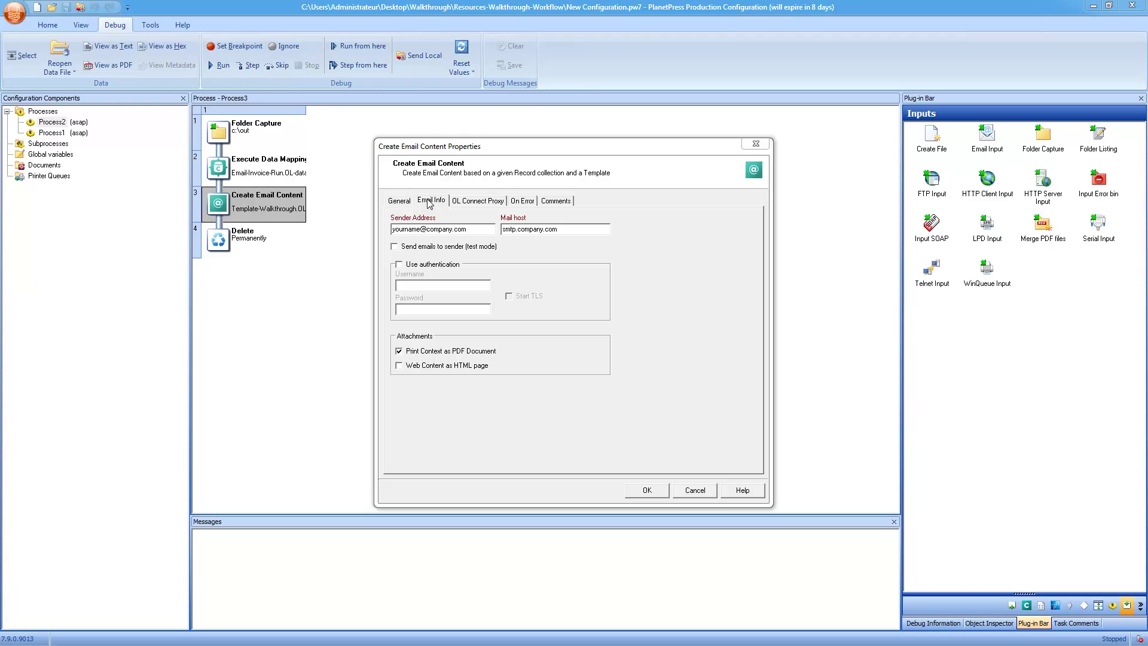
key(Tab)
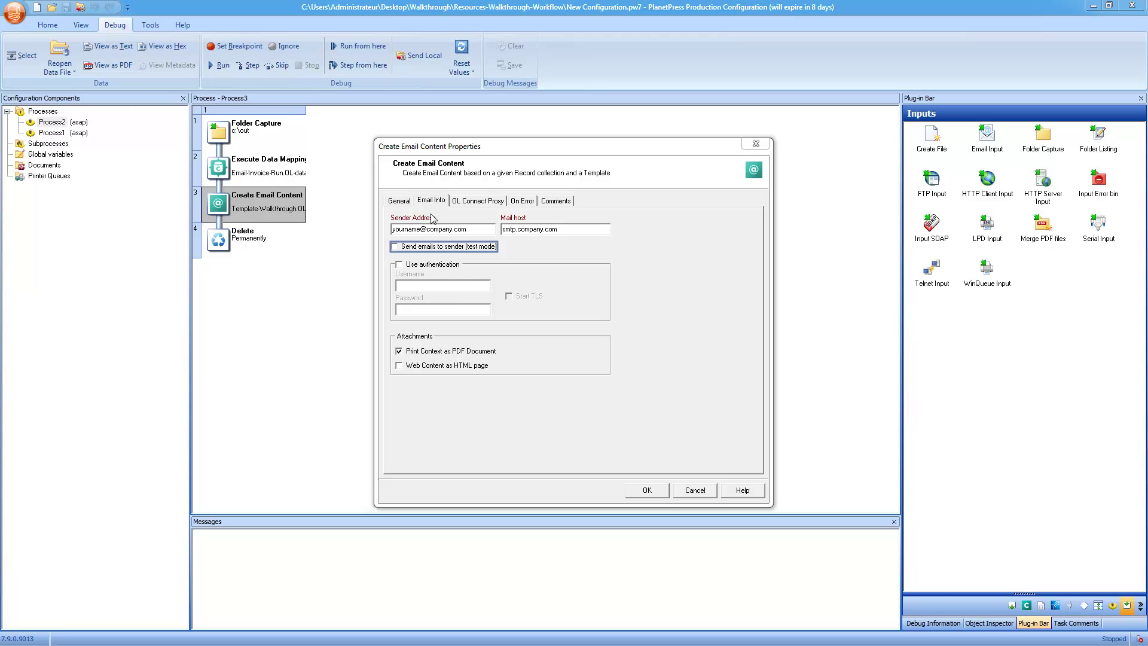
click(434, 248)
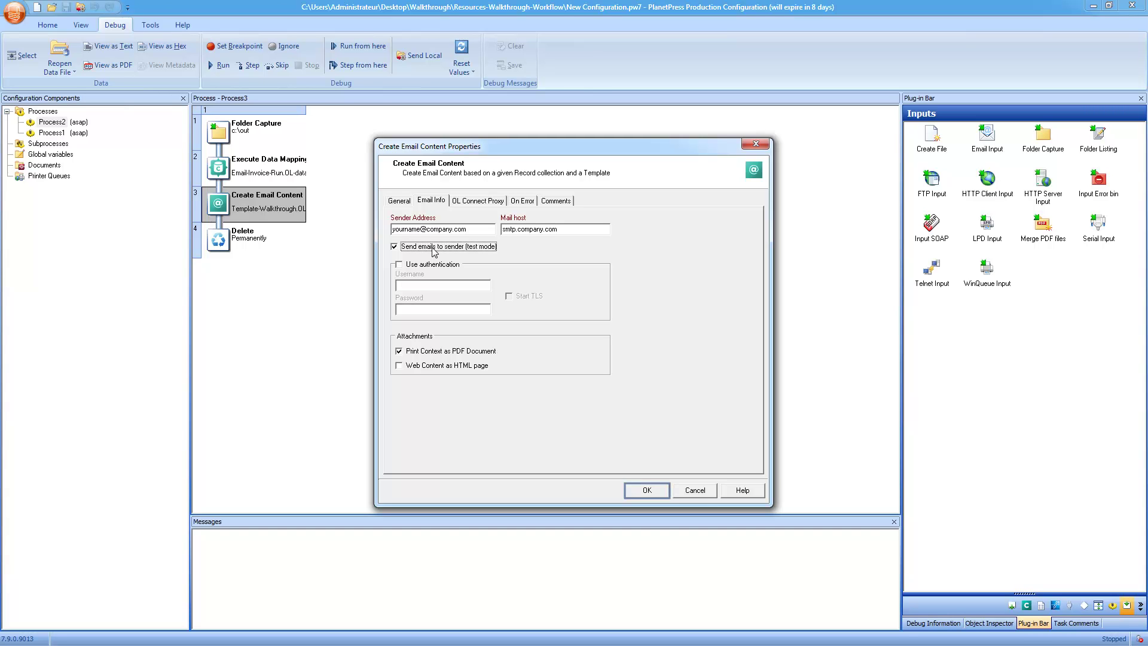
click(636, 493)
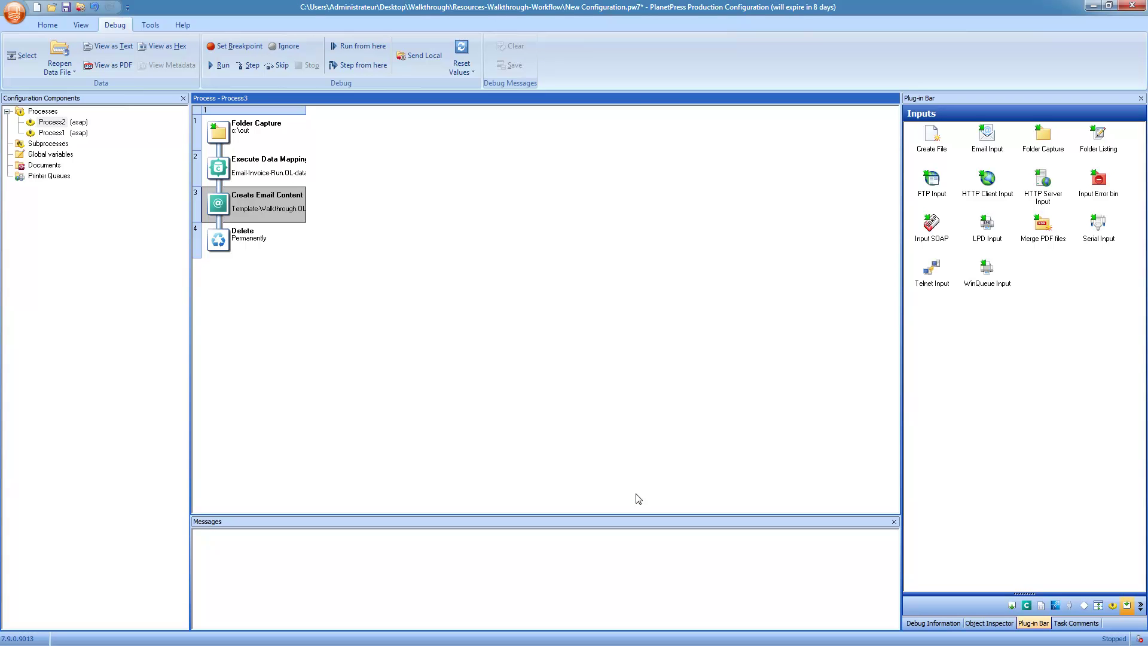